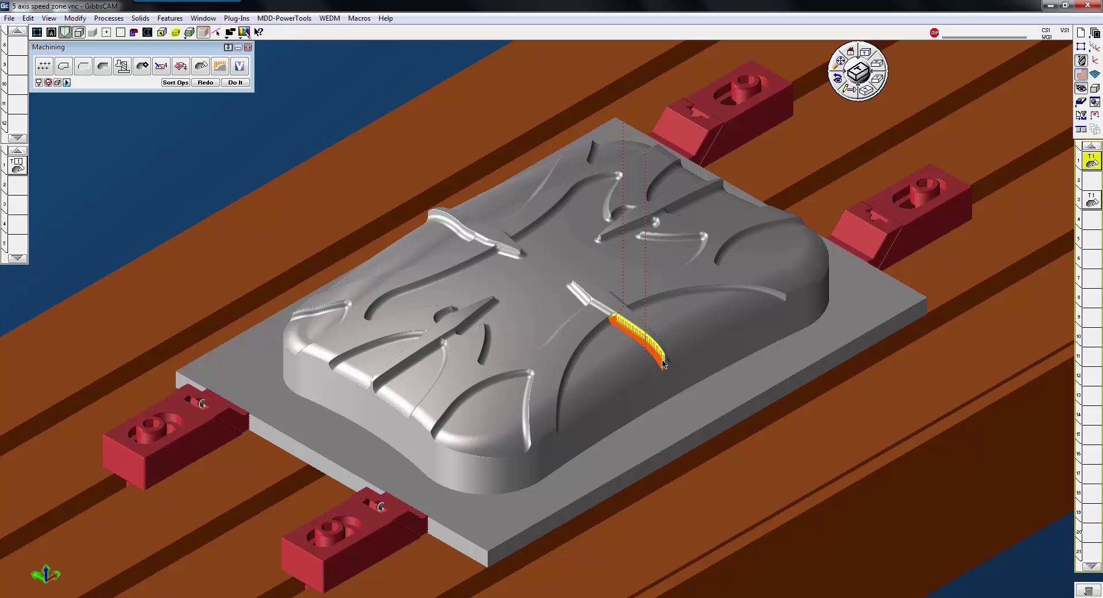
Step: Zoom and orbit to the groove corner where the toolpath starts, then select the T1 5-axis operation
scroll(694, 391, up, 10)
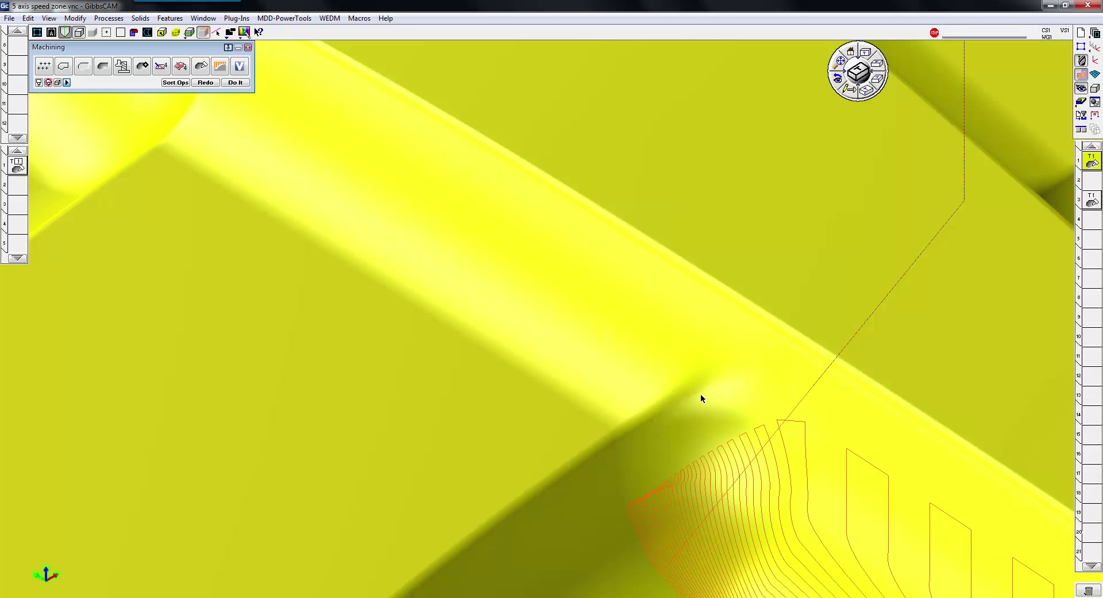
scroll(701, 396, down, 5)
middle_drag(701, 397, 1055, 123)
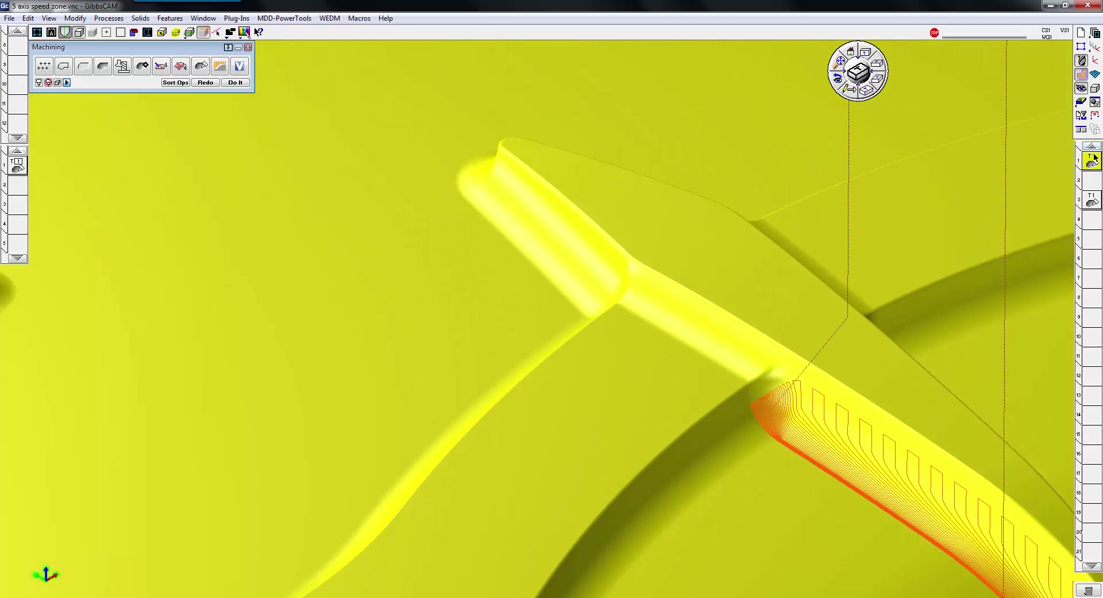
click(1086, 163)
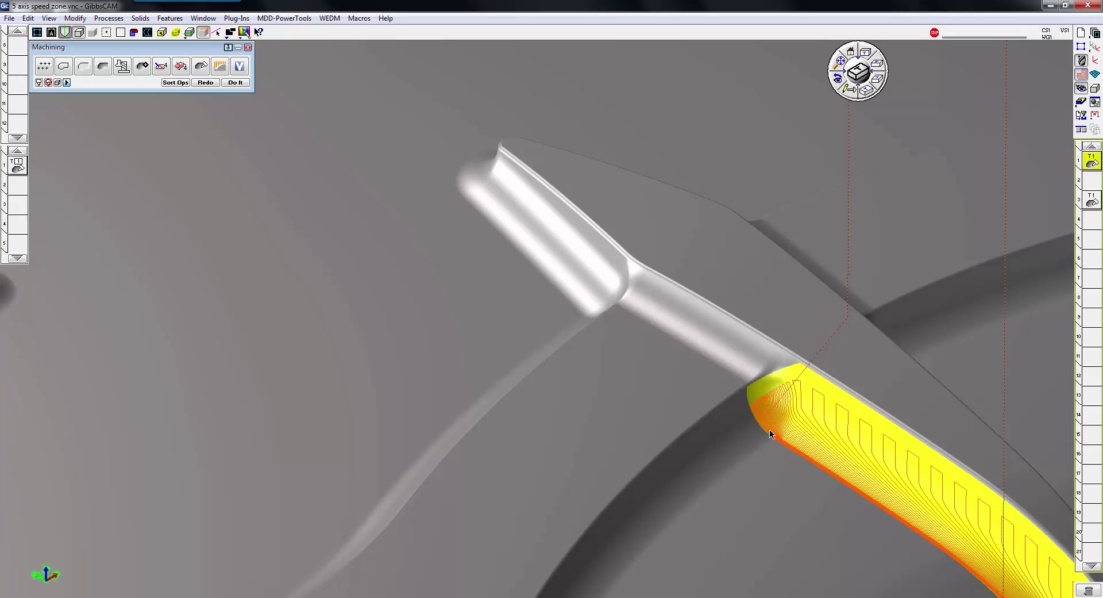
click(1081, 101)
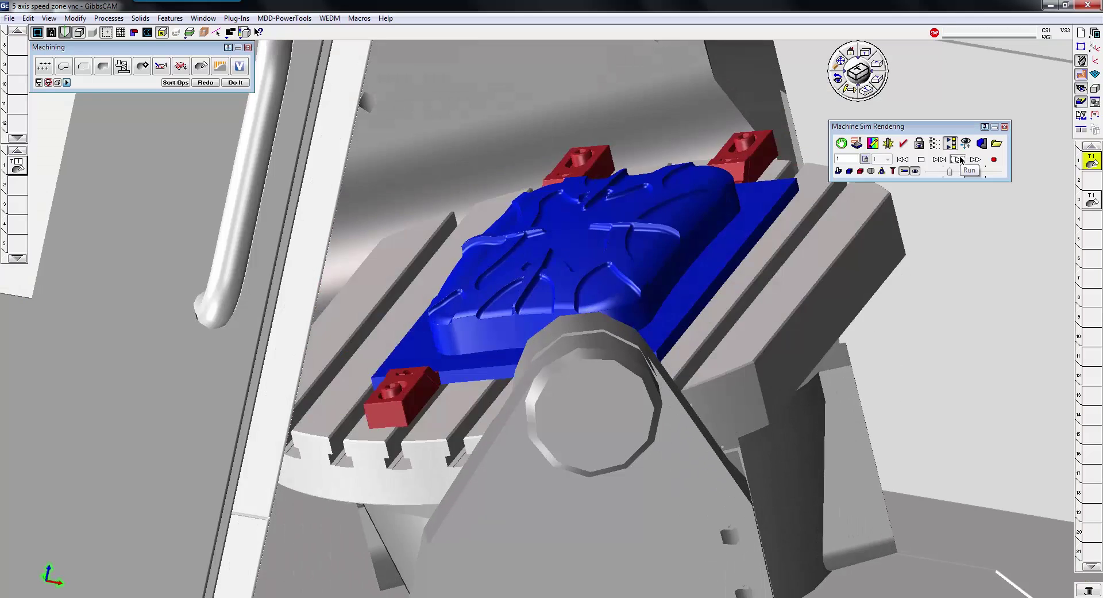
click(959, 159)
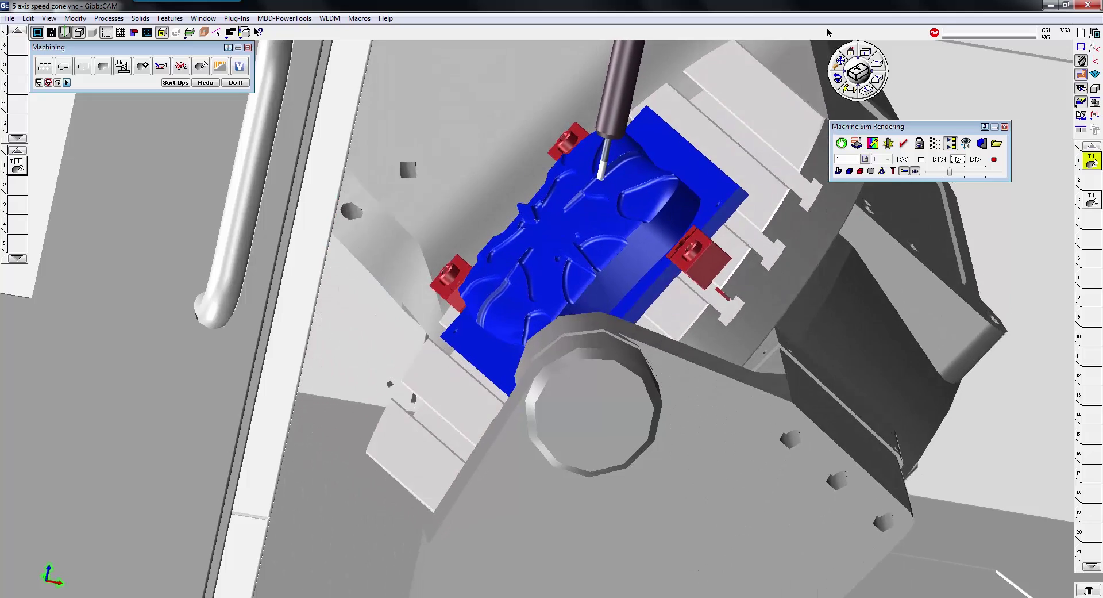
Step: Close the machine simulation and open the second operation's 5-axis process parameters
click(1004, 127)
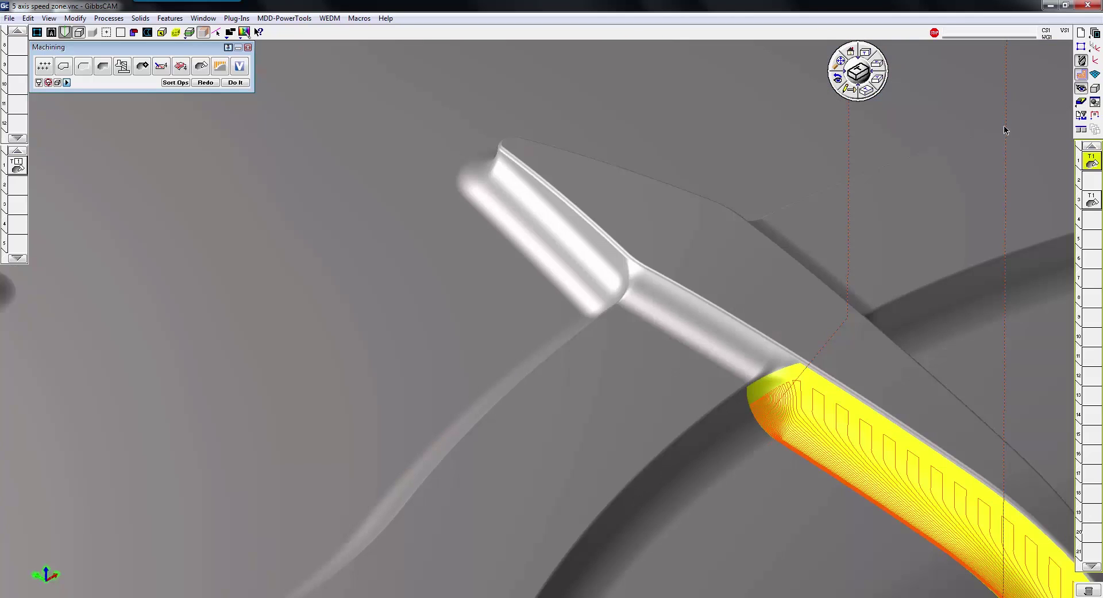
click(1091, 201)
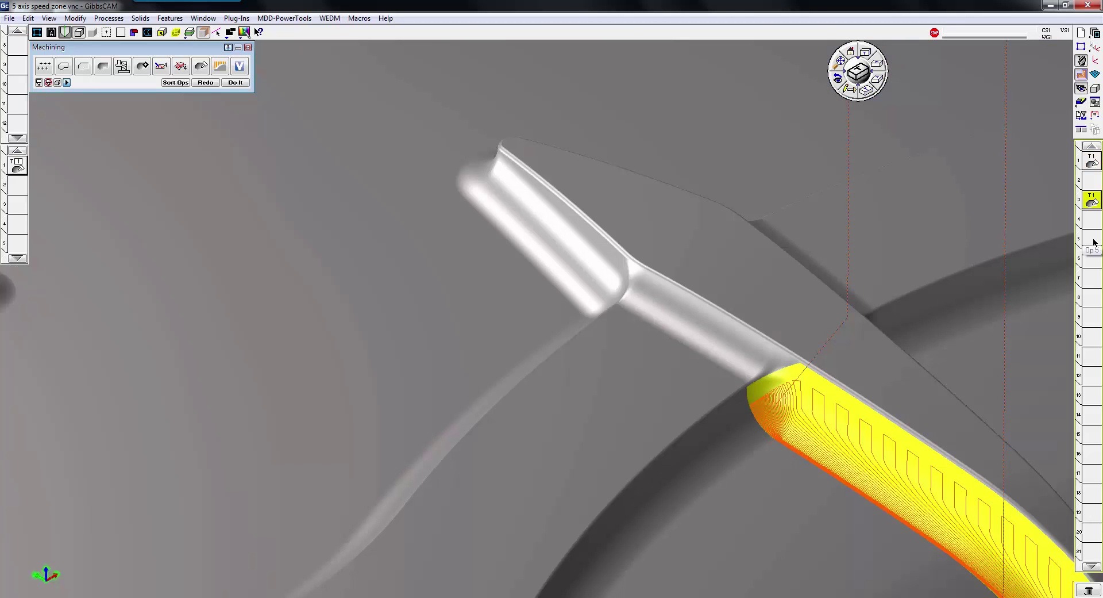
double_click(16, 165)
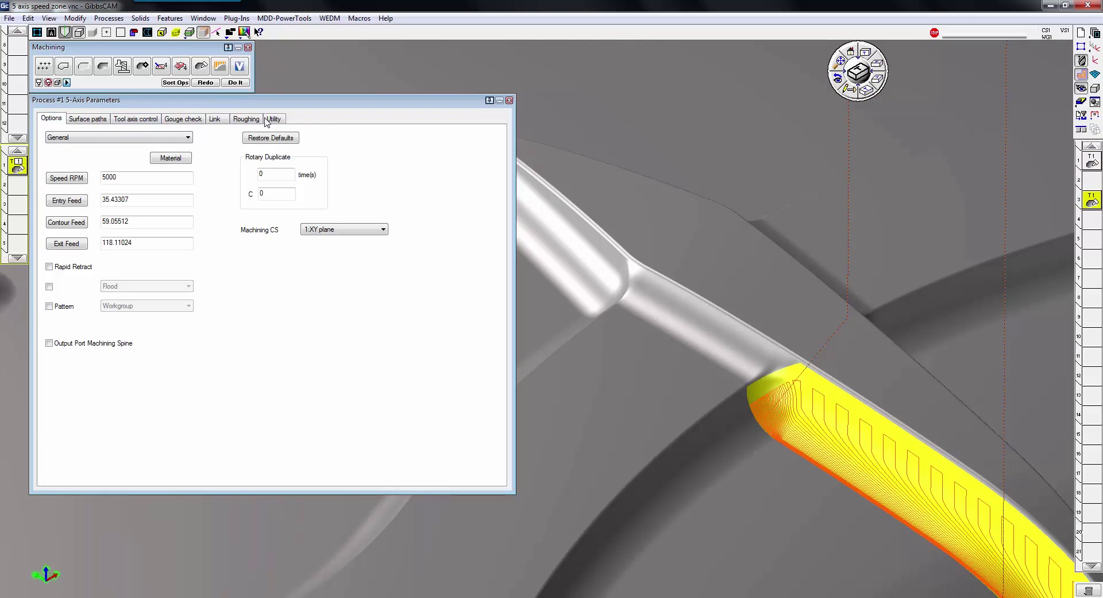
Step: Go through Surface paths and Tool axis control to the Utility tab and uncheck Feed control zone
click(87, 119)
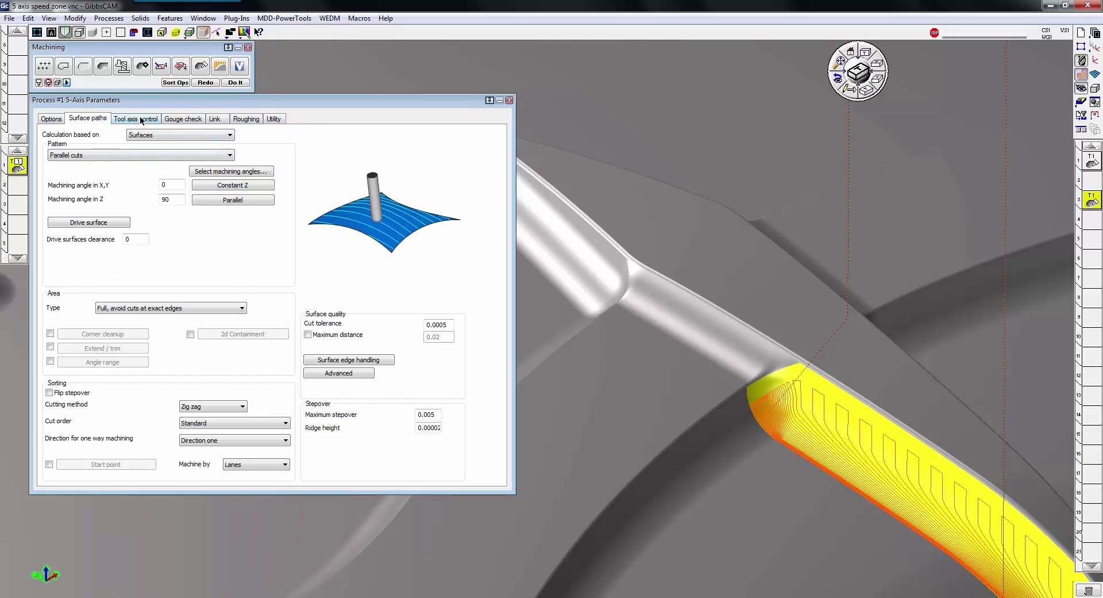
click(141, 119)
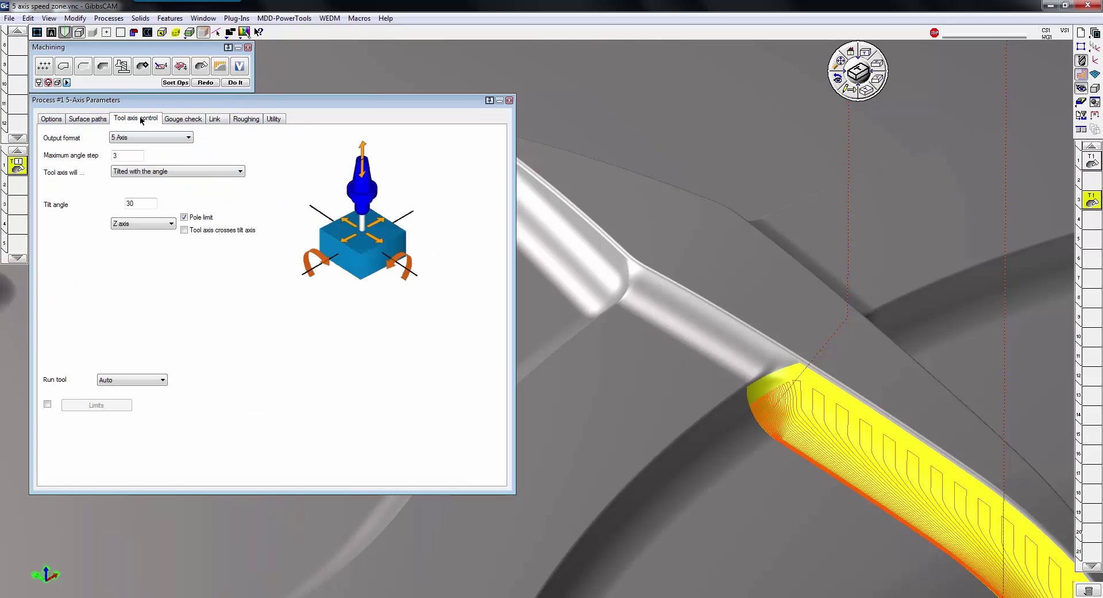
click(275, 119)
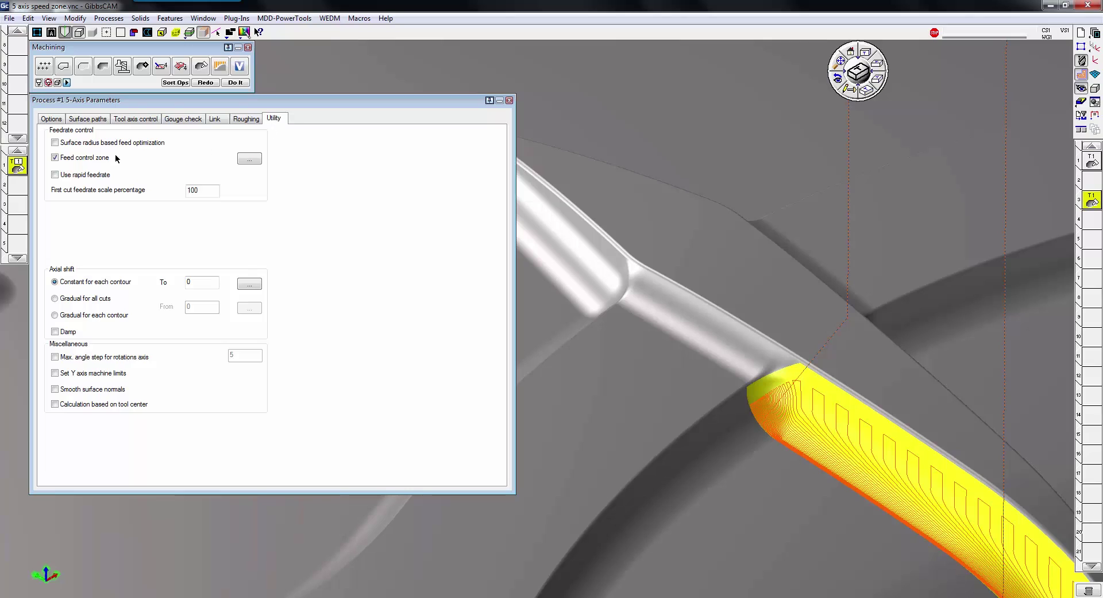
click(55, 158)
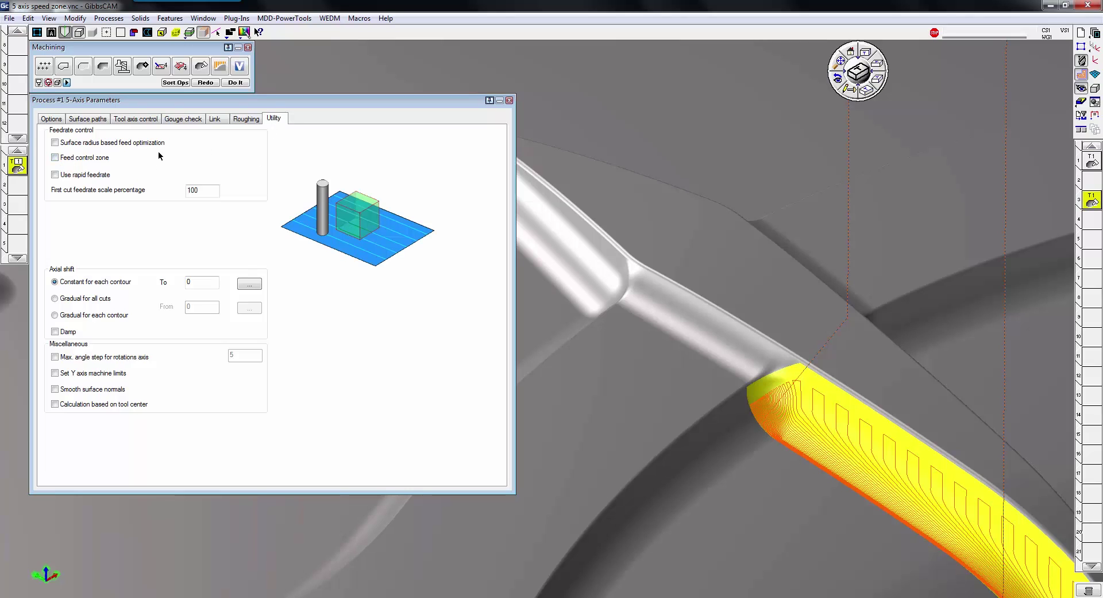
Step: Re-enable Feed control zone and review its settings: Offset 0, Inside feedrate 20%, Outside feedrate 100%
click(55, 158)
click(253, 158)
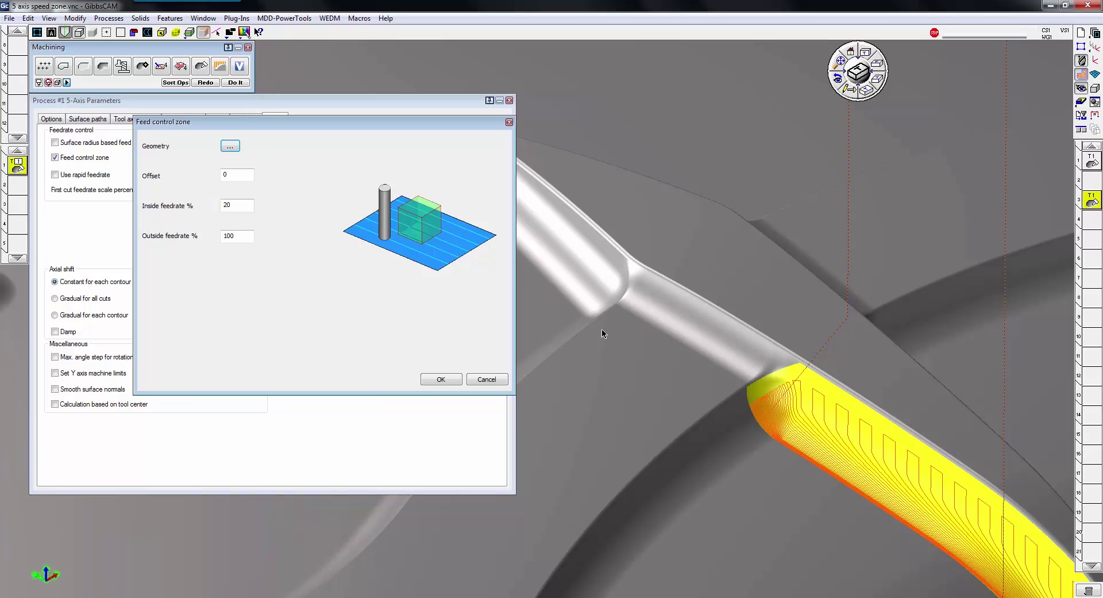
drag(306, 165, 261, 168)
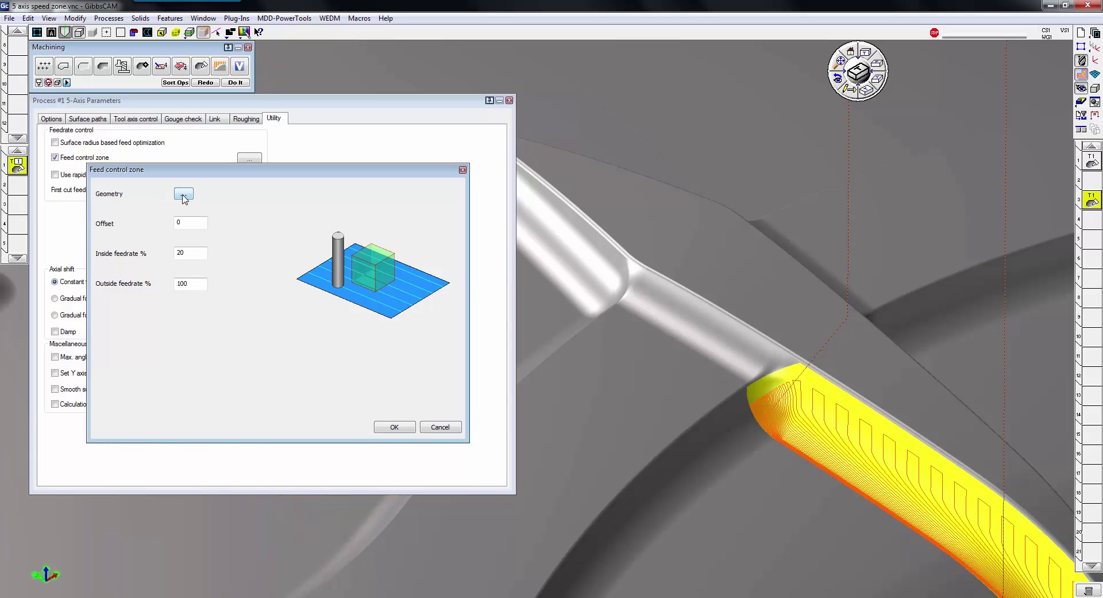
click(193, 222)
click(201, 255)
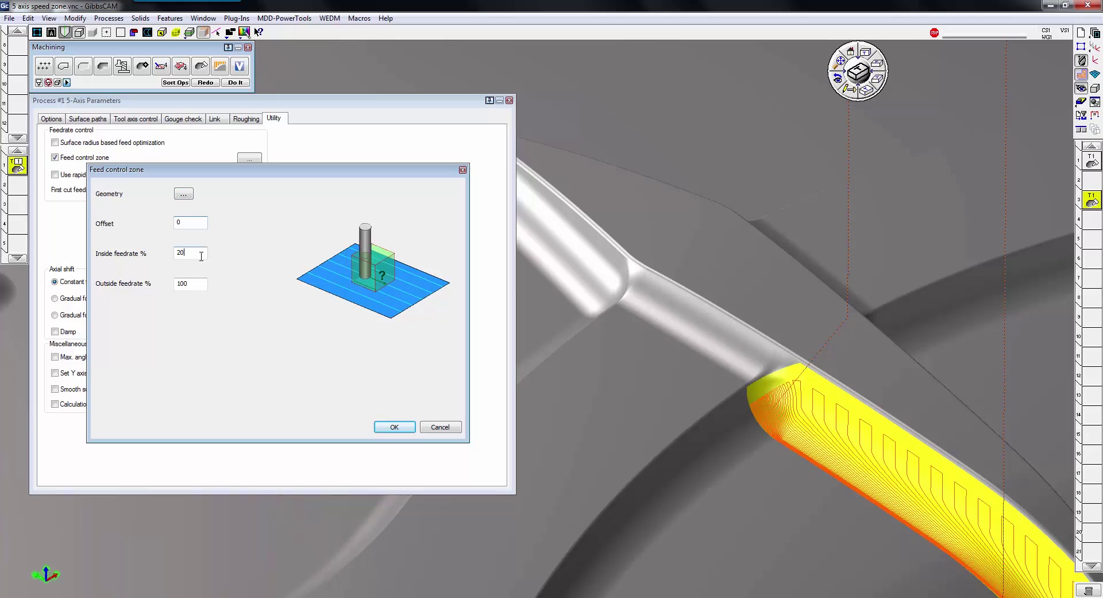
click(200, 285)
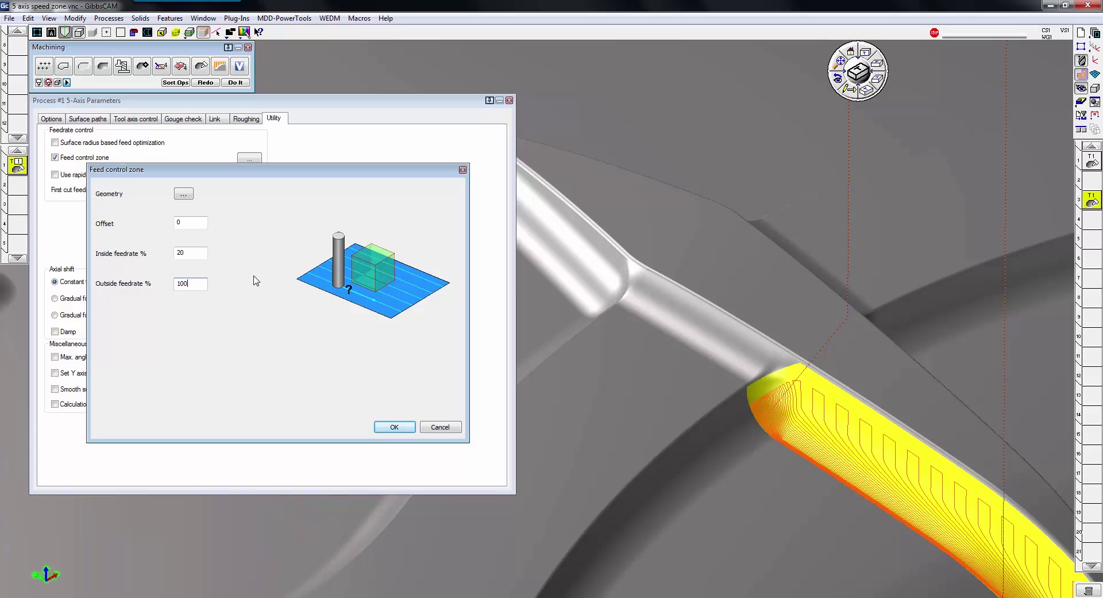
click(197, 256)
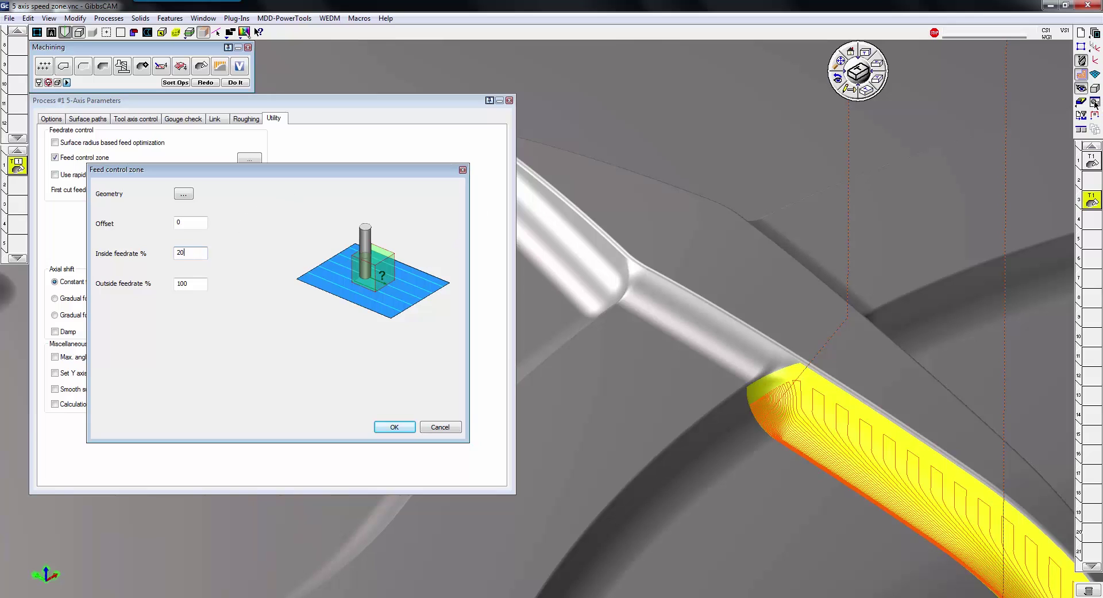
Step: Bring the Extrude(349) block body from the body bag into the part
click(463, 170)
click(1096, 101)
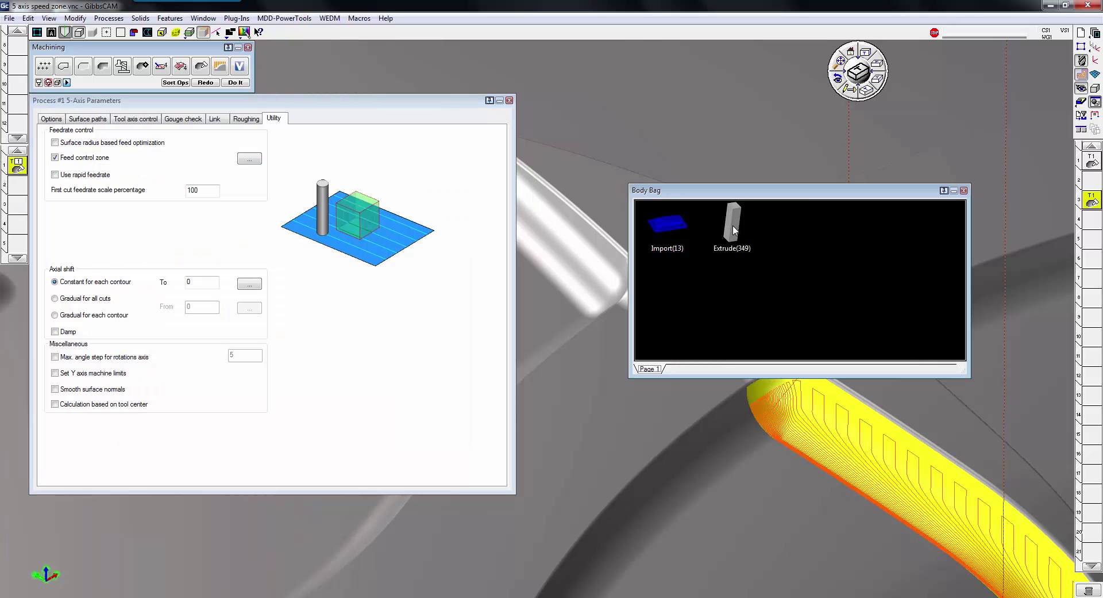
double_click(735, 224)
click(945, 191)
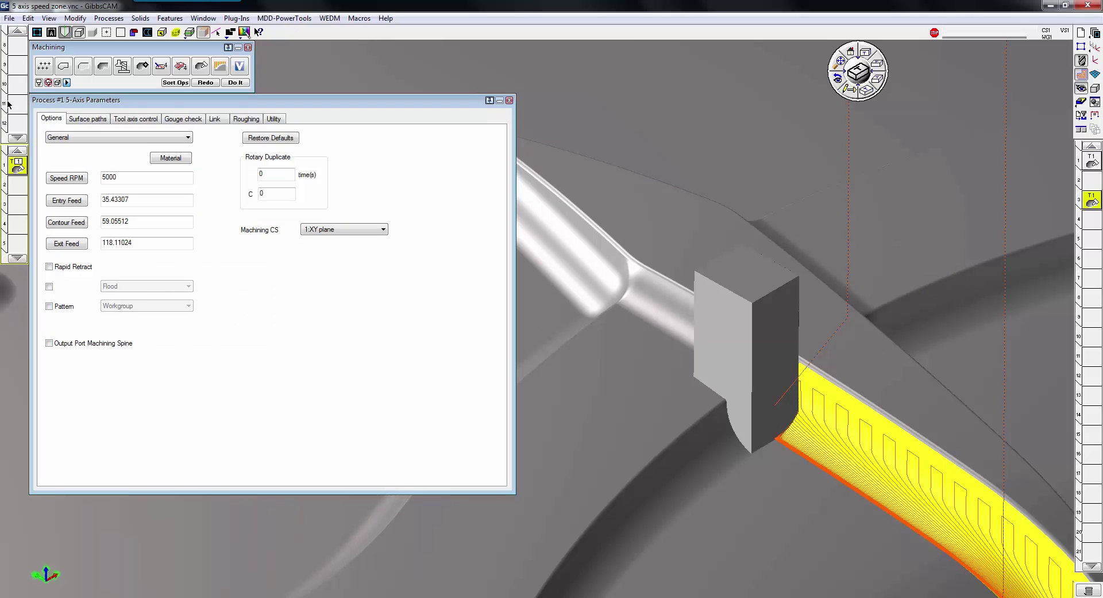
Step: Try picking the block as the feed zone, cancel the face selection, and close both parameter dialogs
click(275, 120)
click(250, 160)
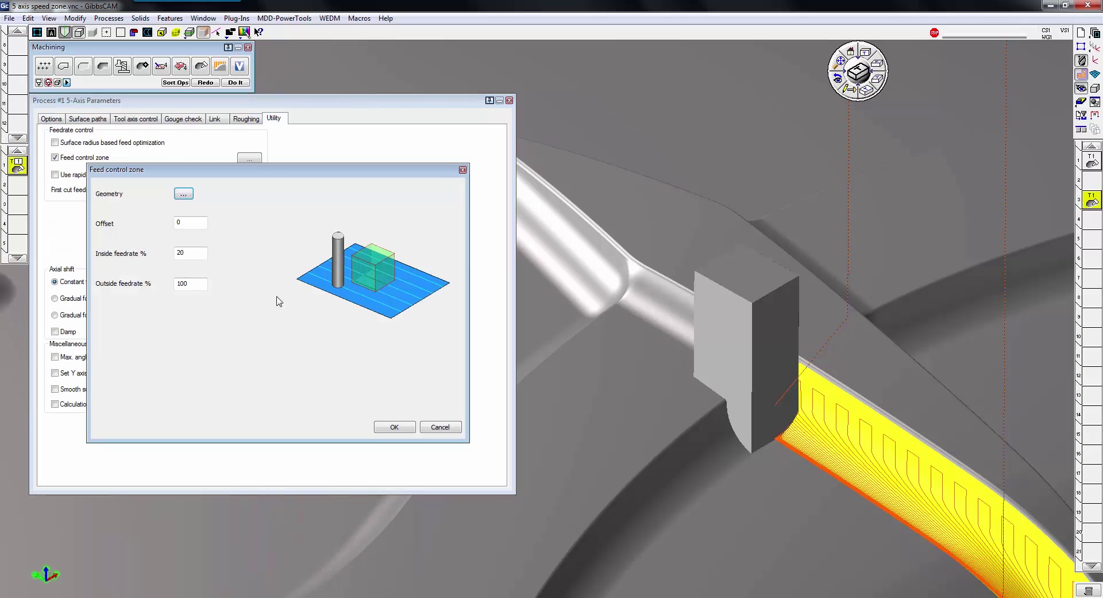
click(184, 195)
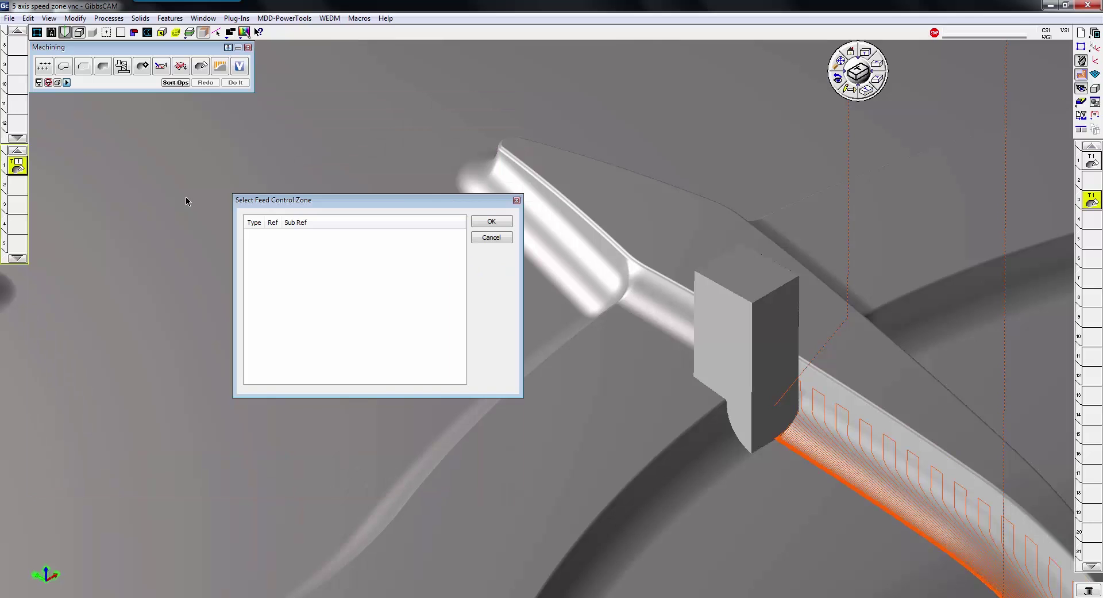
double_click(725, 343)
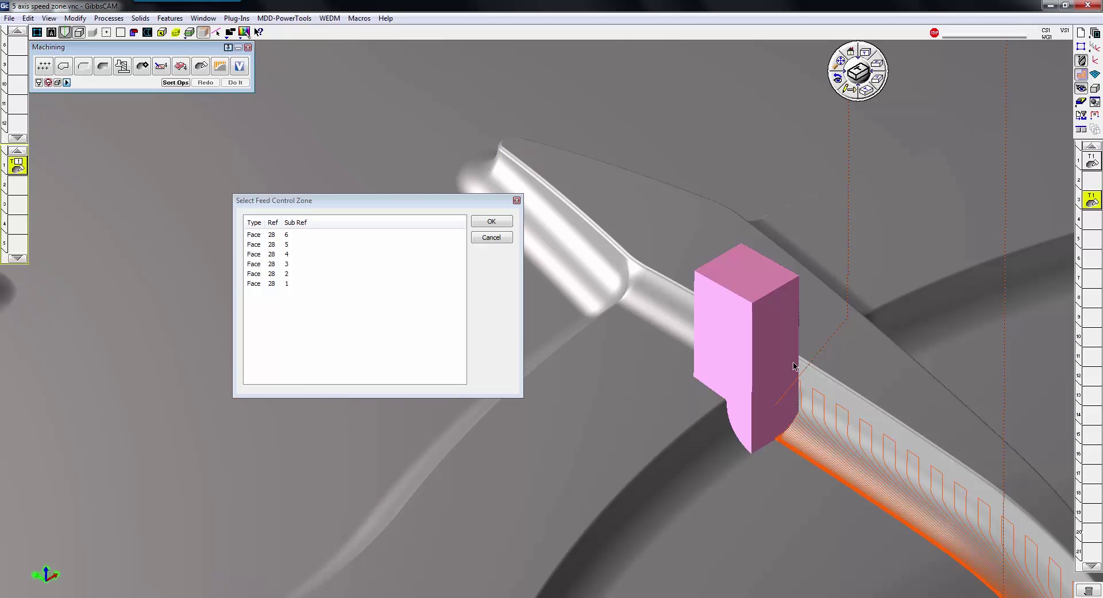
click(492, 238)
click(464, 167)
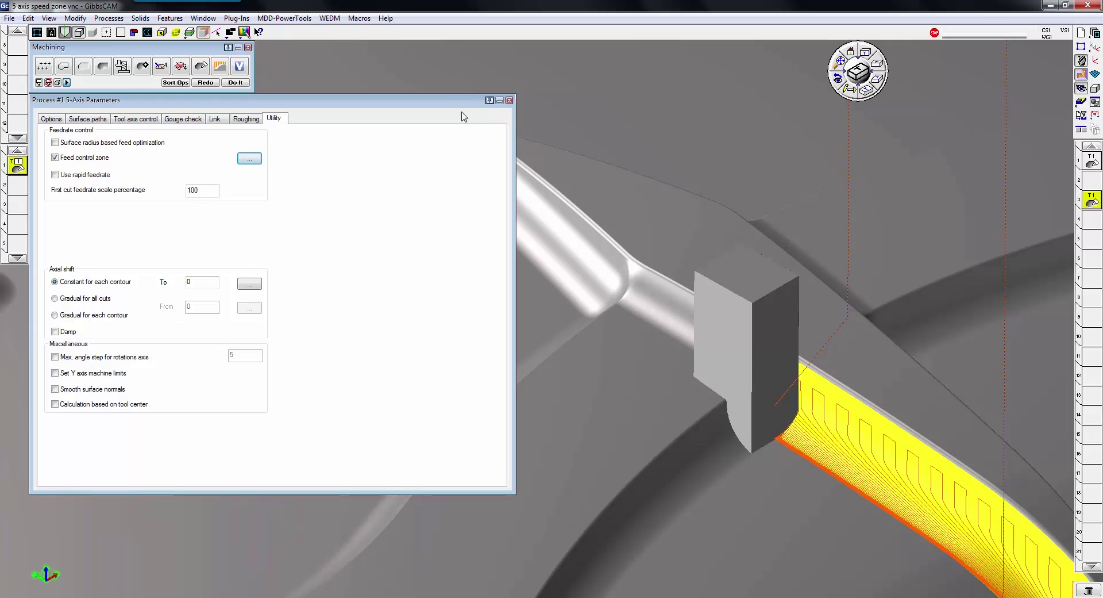
click(510, 100)
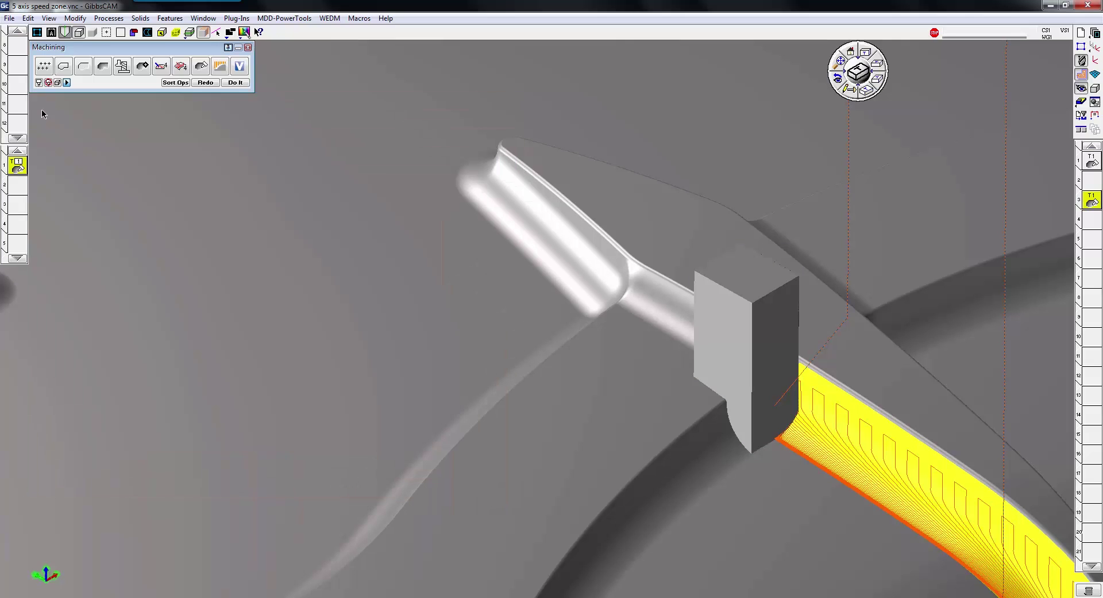
Step: Assign the Feed Control Zone surface type to the grey block solid in Custom Mode
drag(92, 48, 427, 98)
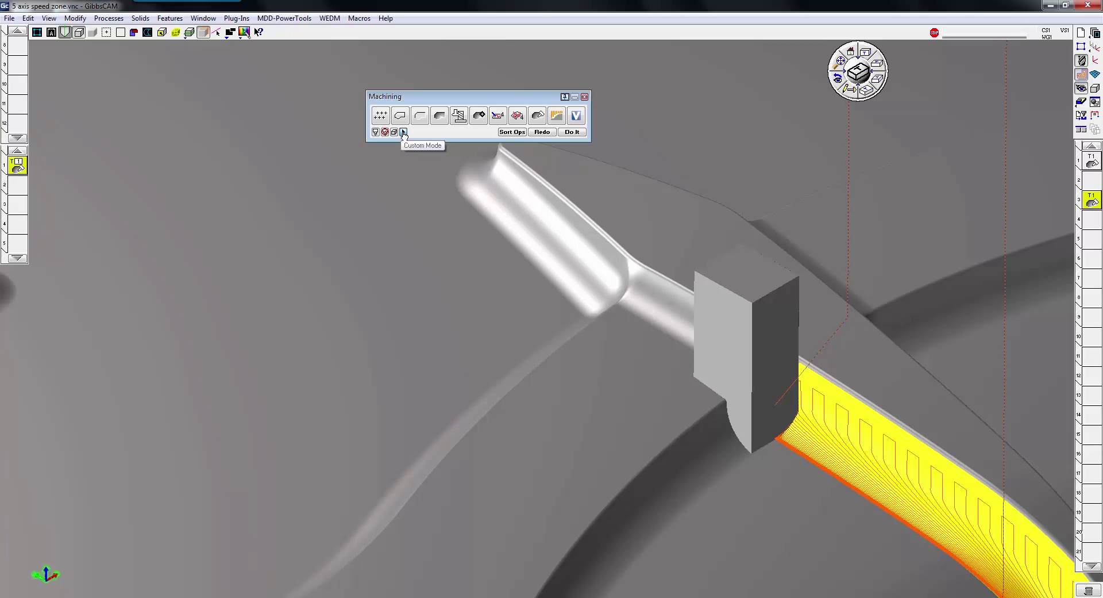
click(403, 132)
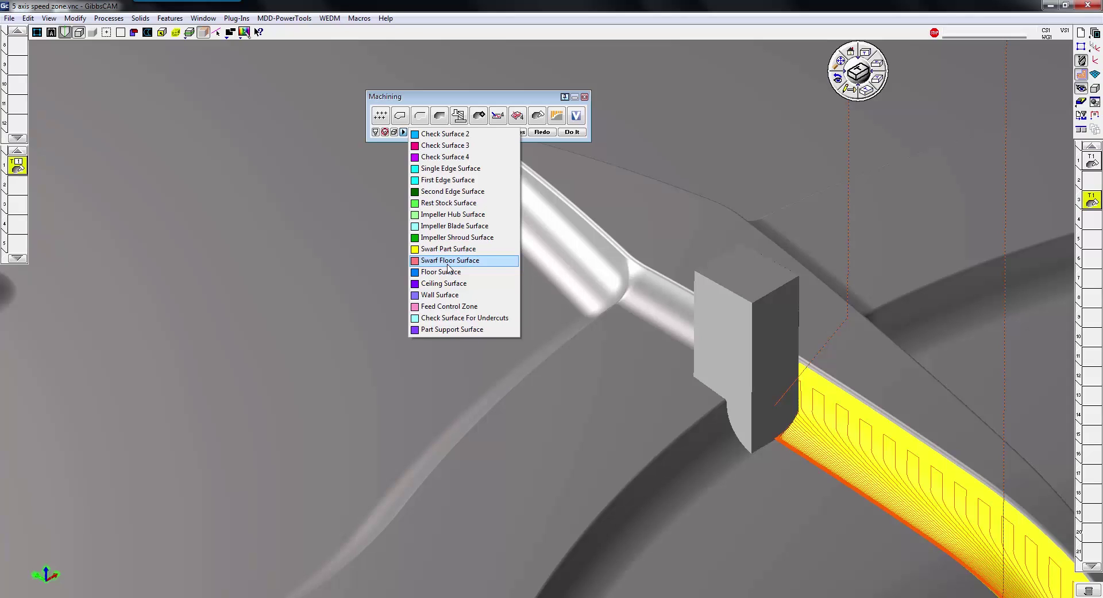
click(458, 307)
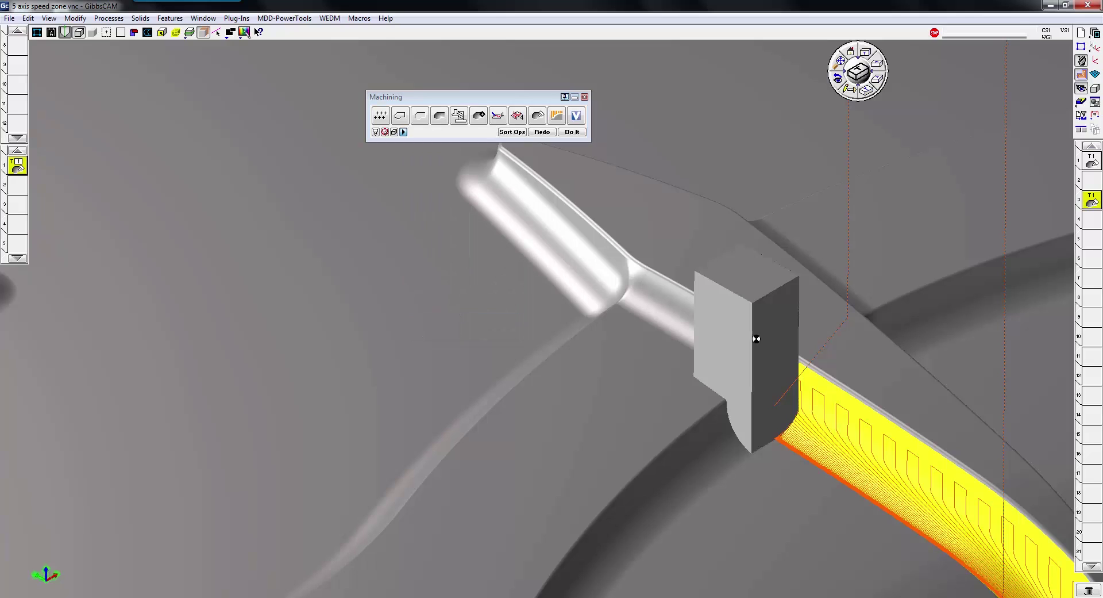
click(756, 338)
click(584, 97)
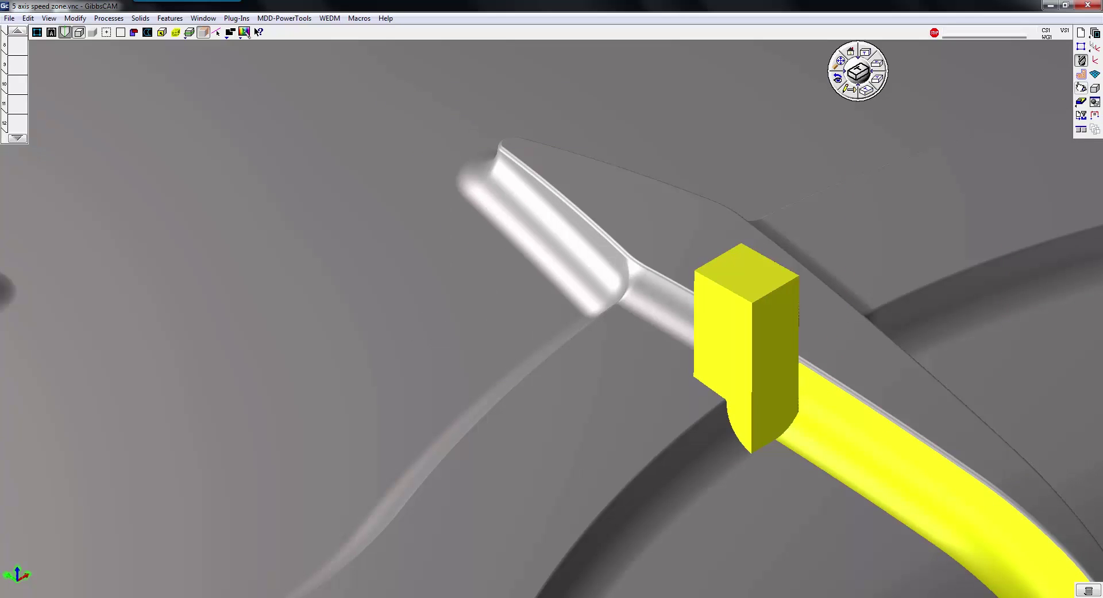
Step: Reopen the 5-axis operation's parameters and dismiss the warning message
click(1082, 74)
double_click(1090, 204)
key(Return)
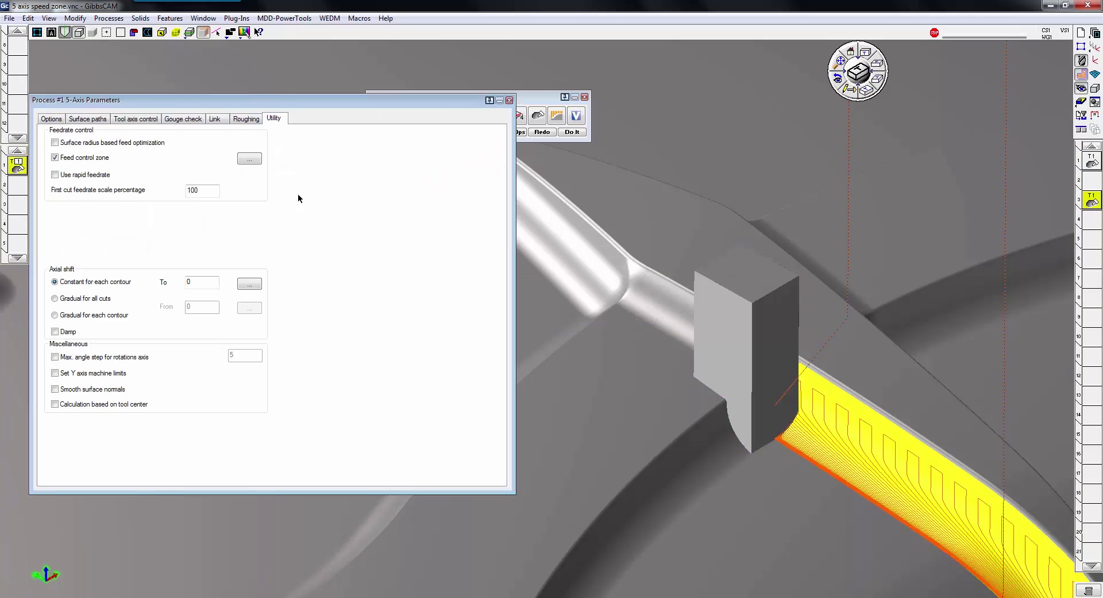
Step: Accept the block's six faces as the feed control zone and regenerate the toolpath with Redo
click(249, 157)
click(184, 193)
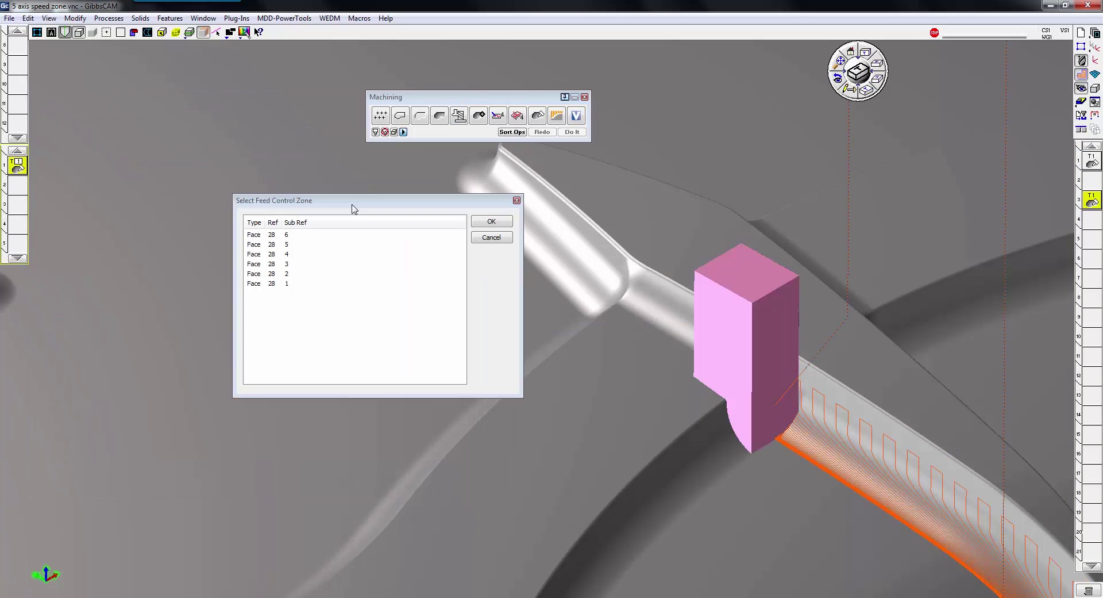
click(501, 224)
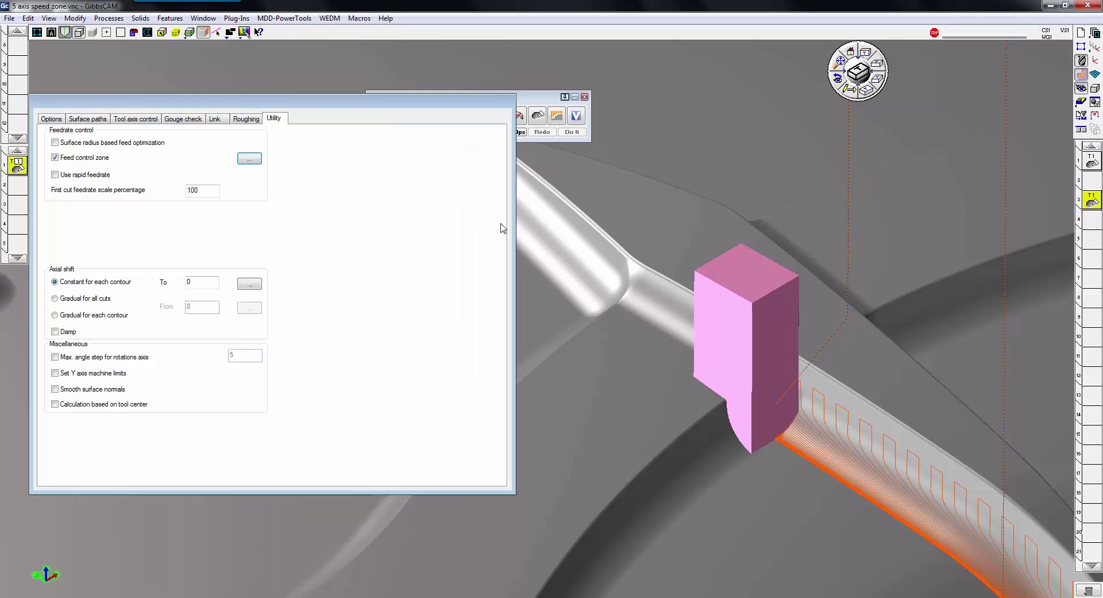
click(463, 170)
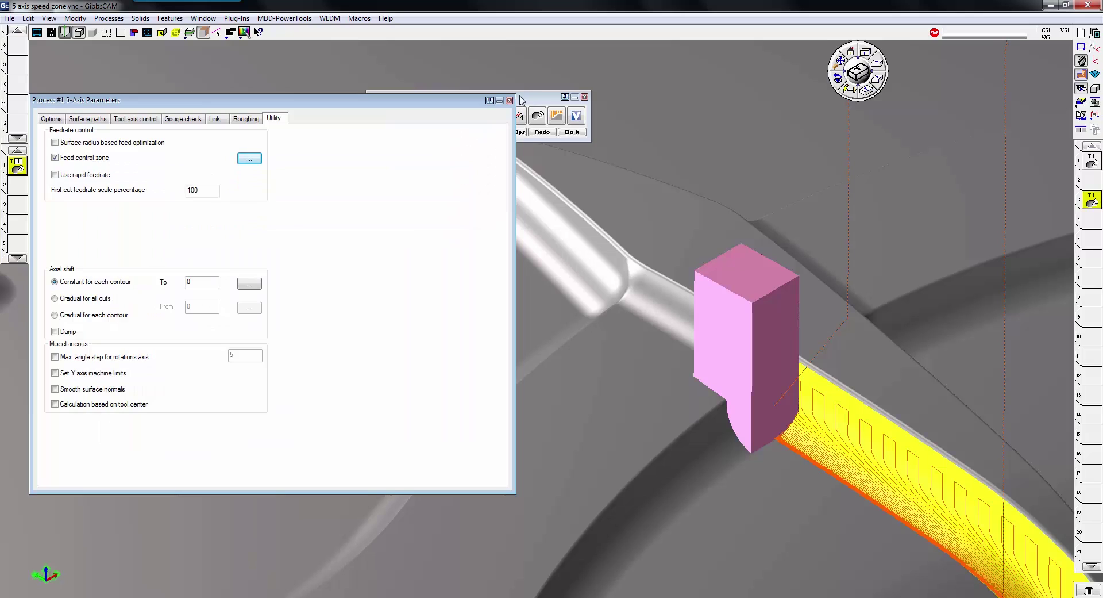
click(542, 132)
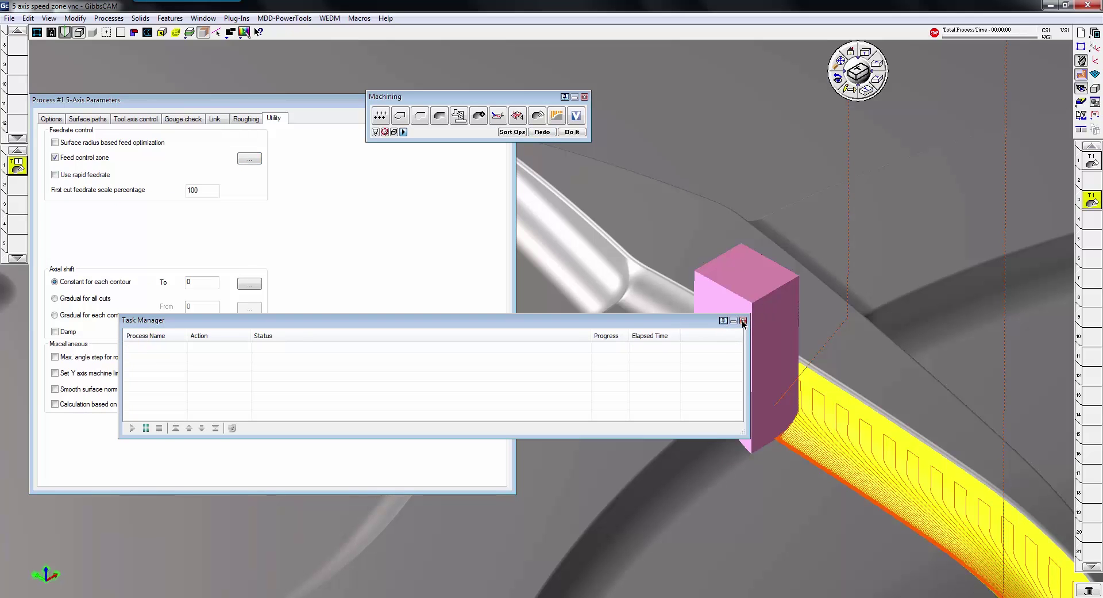
click(584, 96)
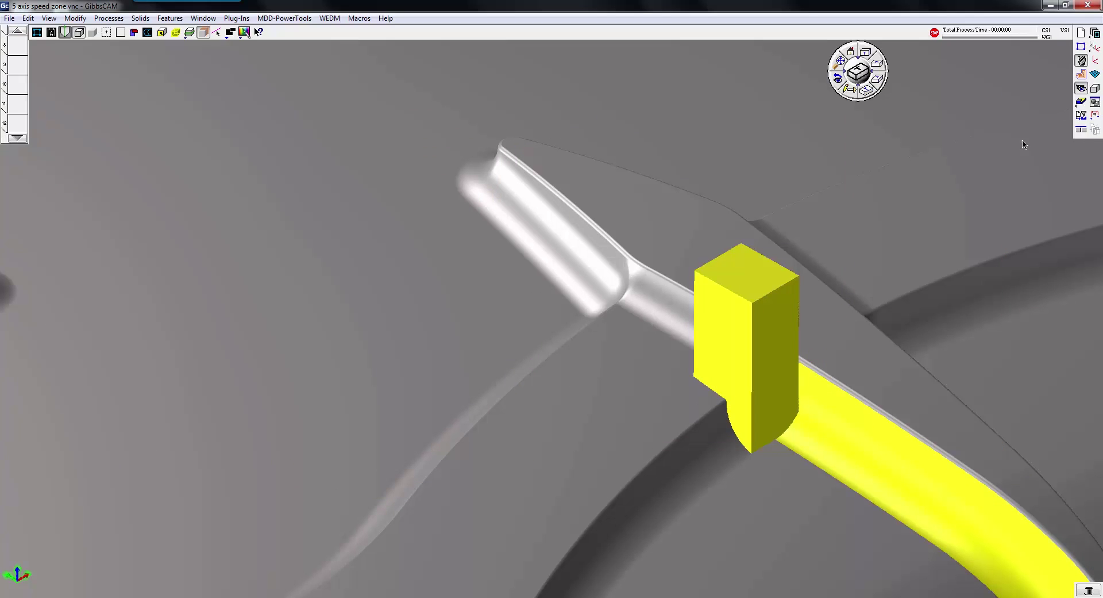
Step: Open Machine Sim and play the 5-axis job's simulation
click(1081, 115)
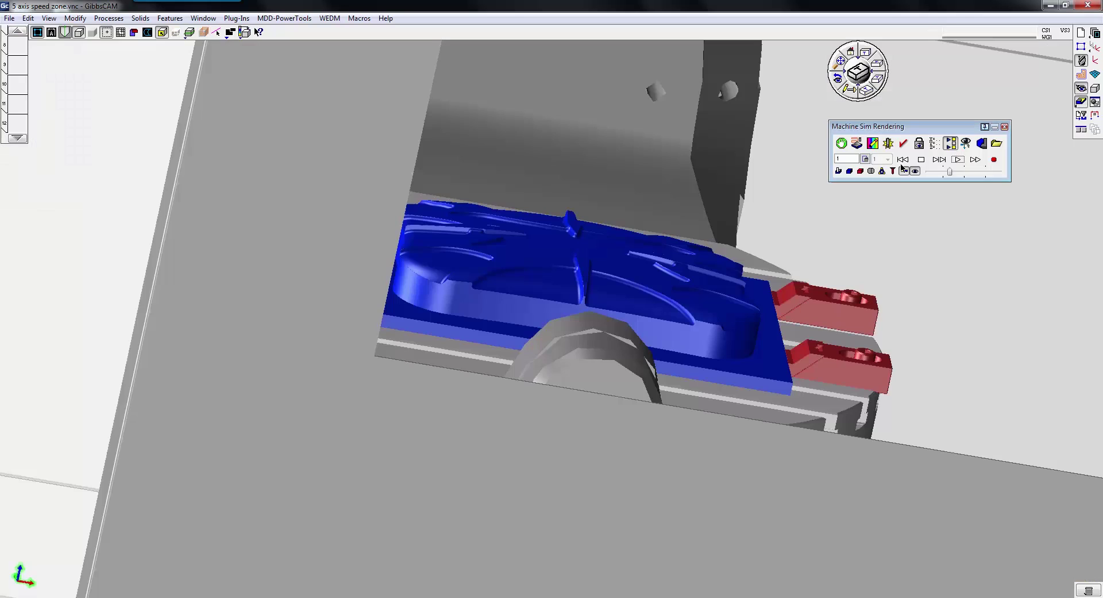
click(958, 161)
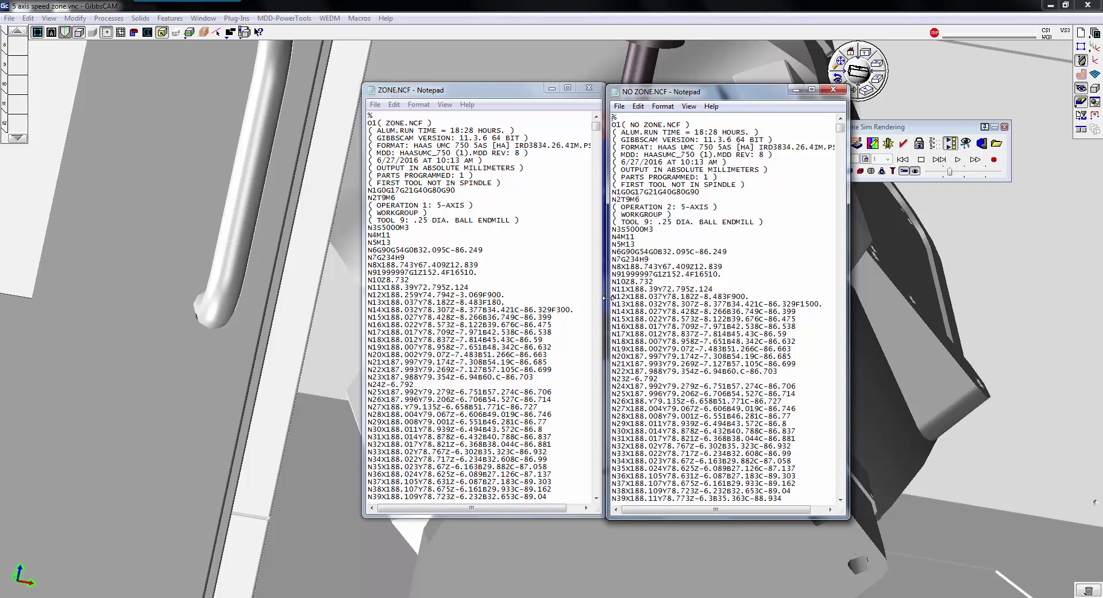
Step: Highlight N12–N13 in NO ZONE.NCF and N12–N14 in ZONE.NCF to compare F180/F300 against F900/F1500
drag(613, 297, 822, 305)
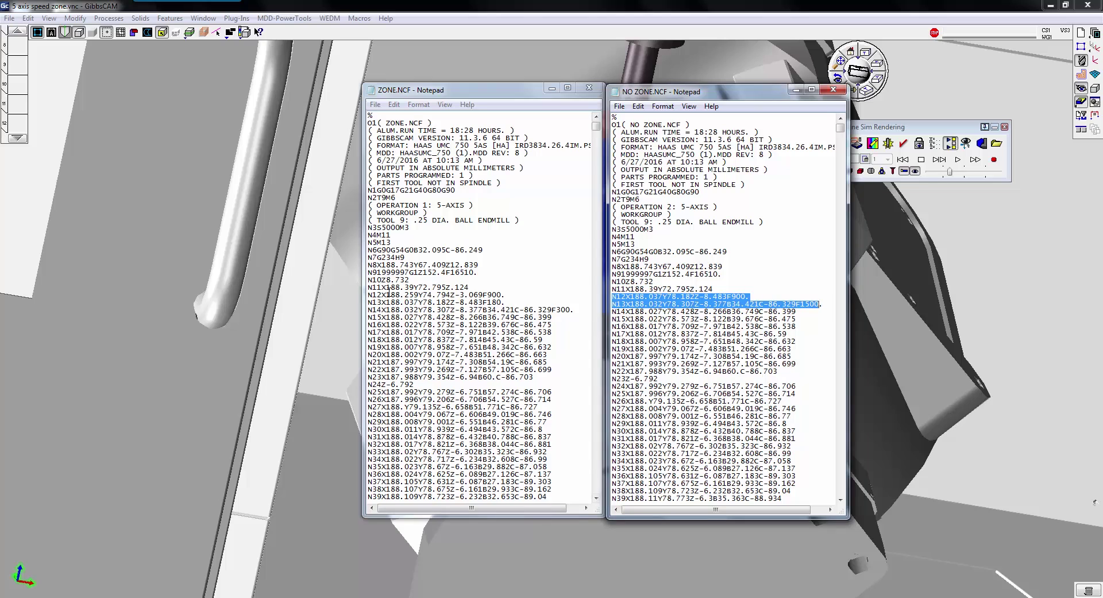
drag(367, 295, 573, 310)
drag(573, 311, 501, 291)
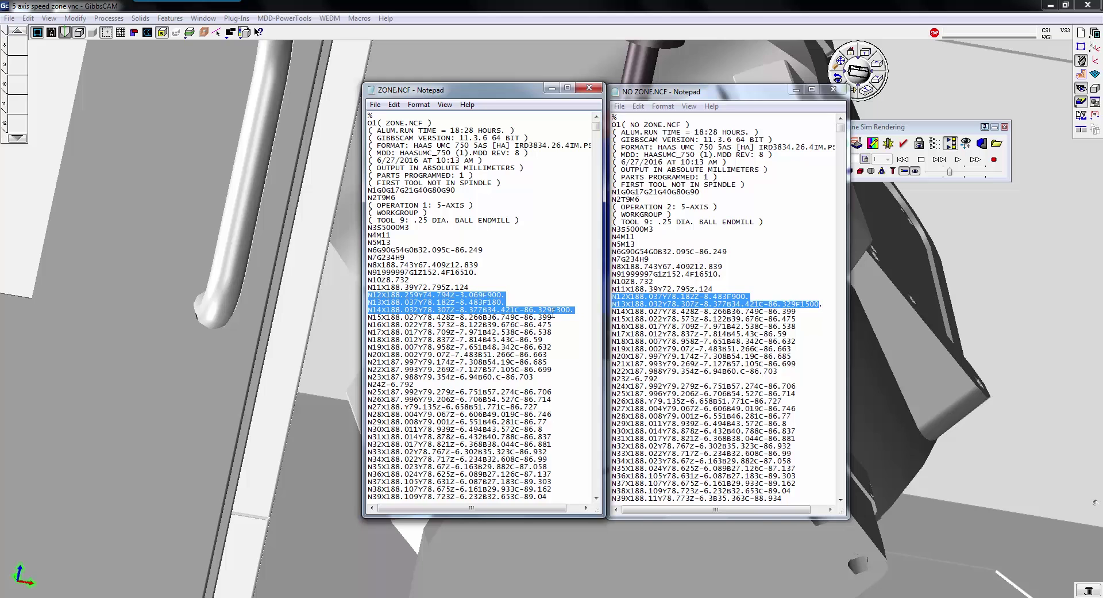
Step: Close the ZONE.NCF and NO ZONE.NCF Notepad windows
click(587, 87)
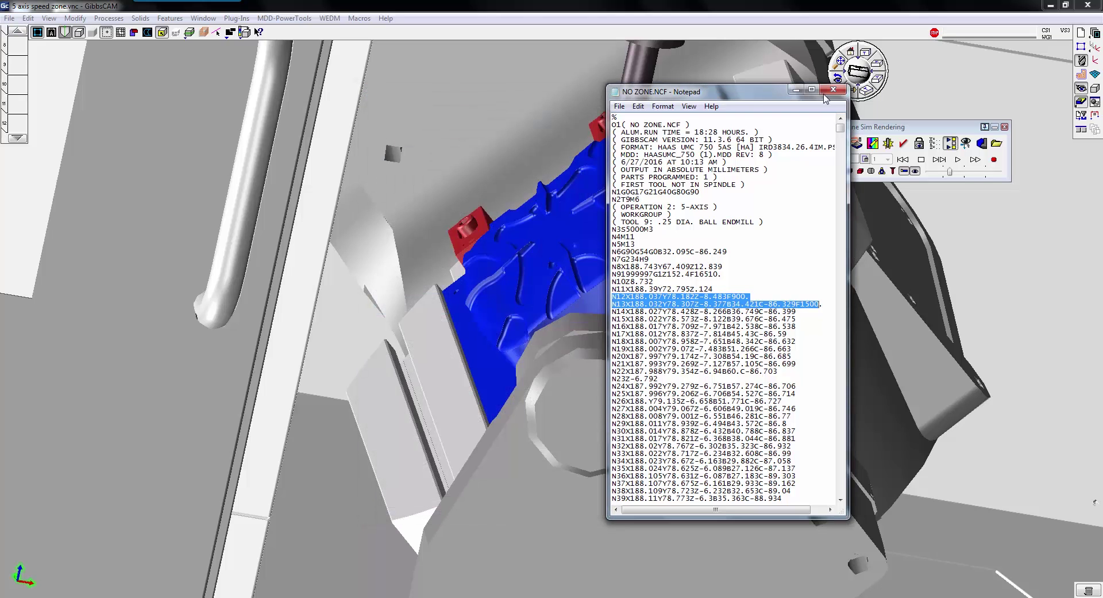
click(833, 90)
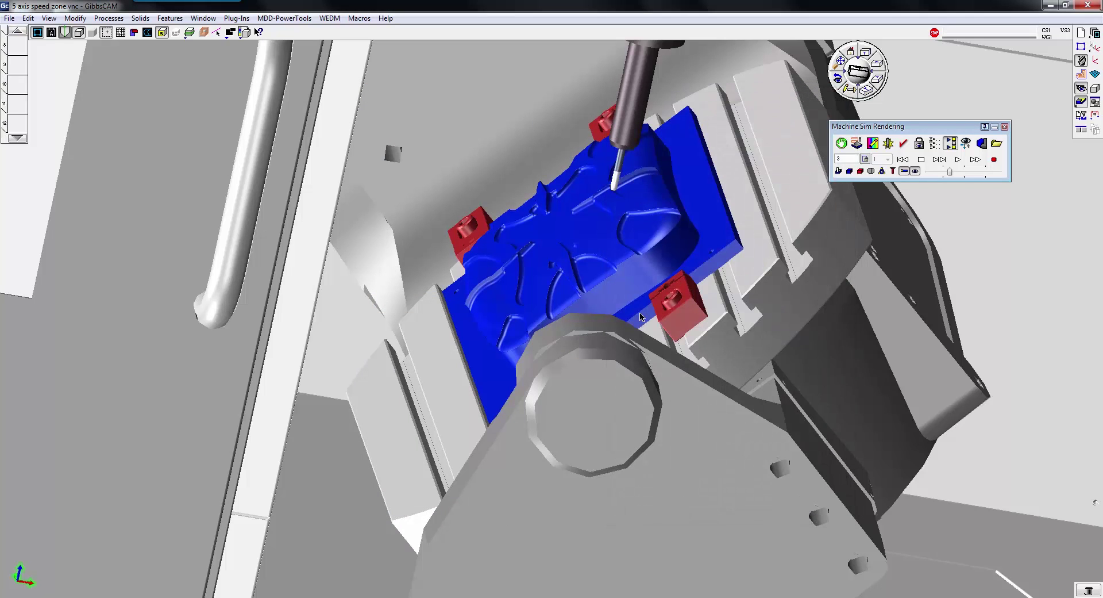